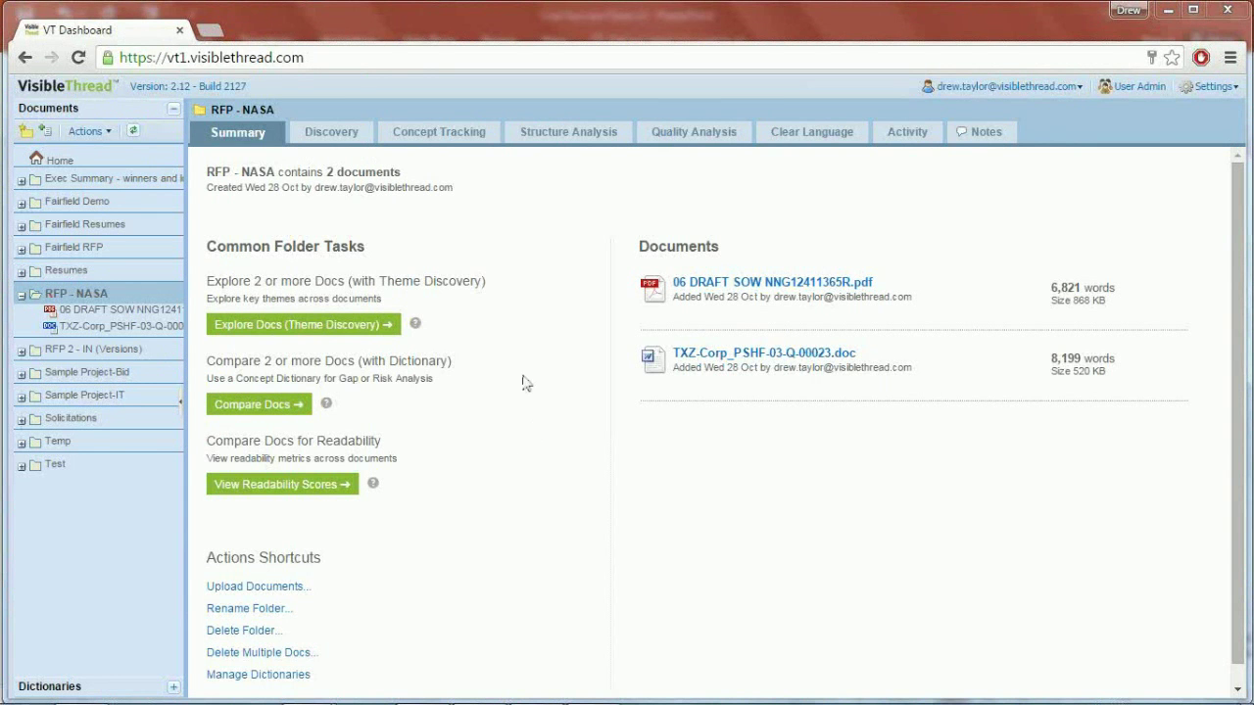
Step: Open 06 DRAFT SOW NNG12411365R.pdf from the Documents tree as a PDF with View this PDF
left_click(105, 313)
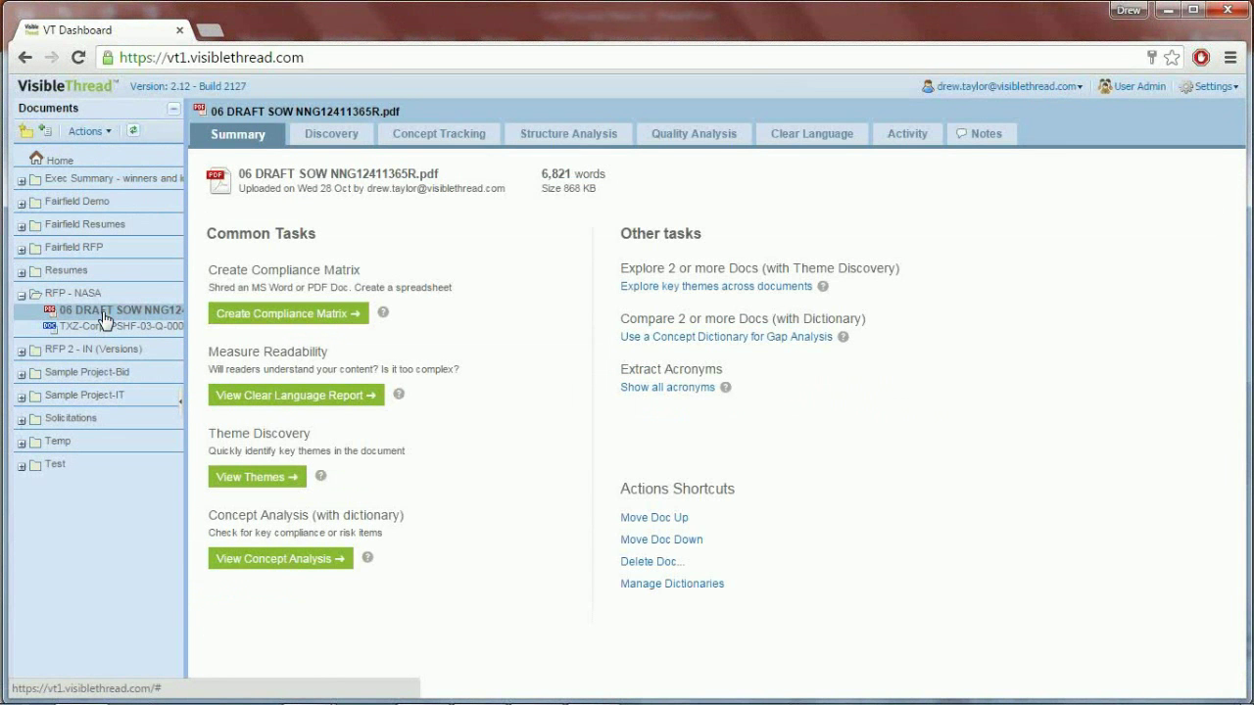
right_click(105, 316)
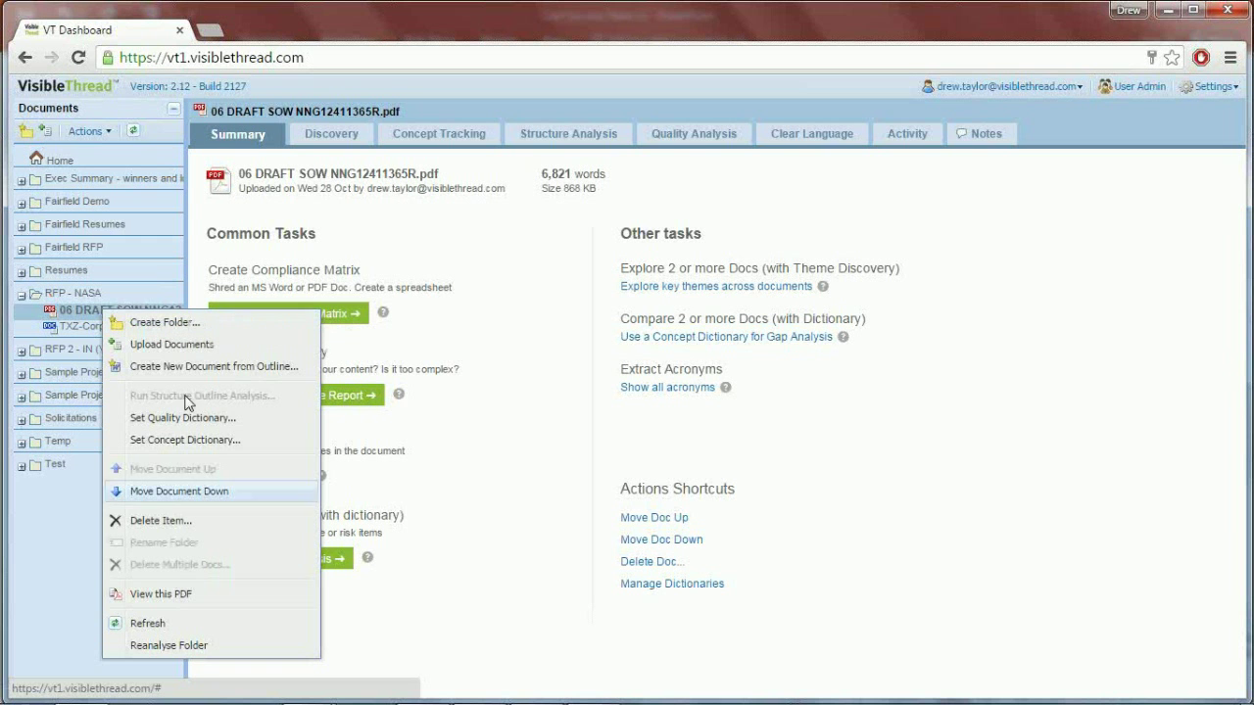
left_click(188, 595)
Step: Open the downloaded SOW PDF and scroll to section 3 General Objectives on page 4
left_click(157, 686)
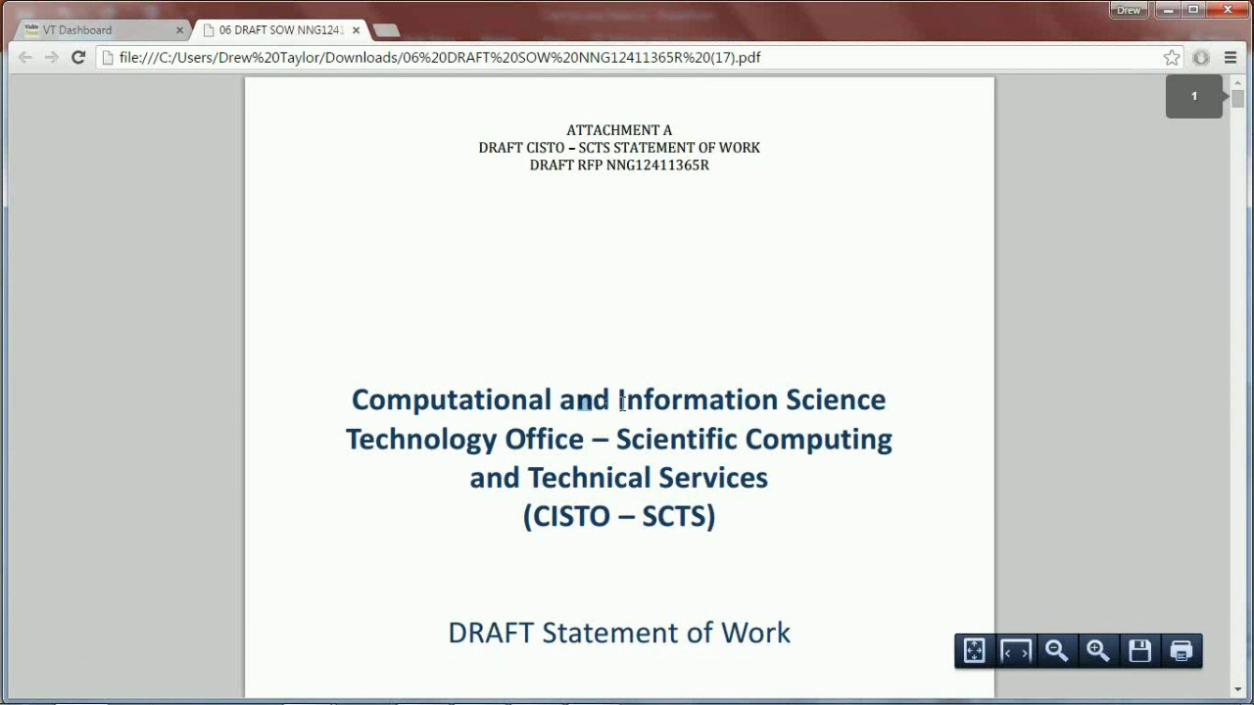
scroll(618, 397, "down", 8)
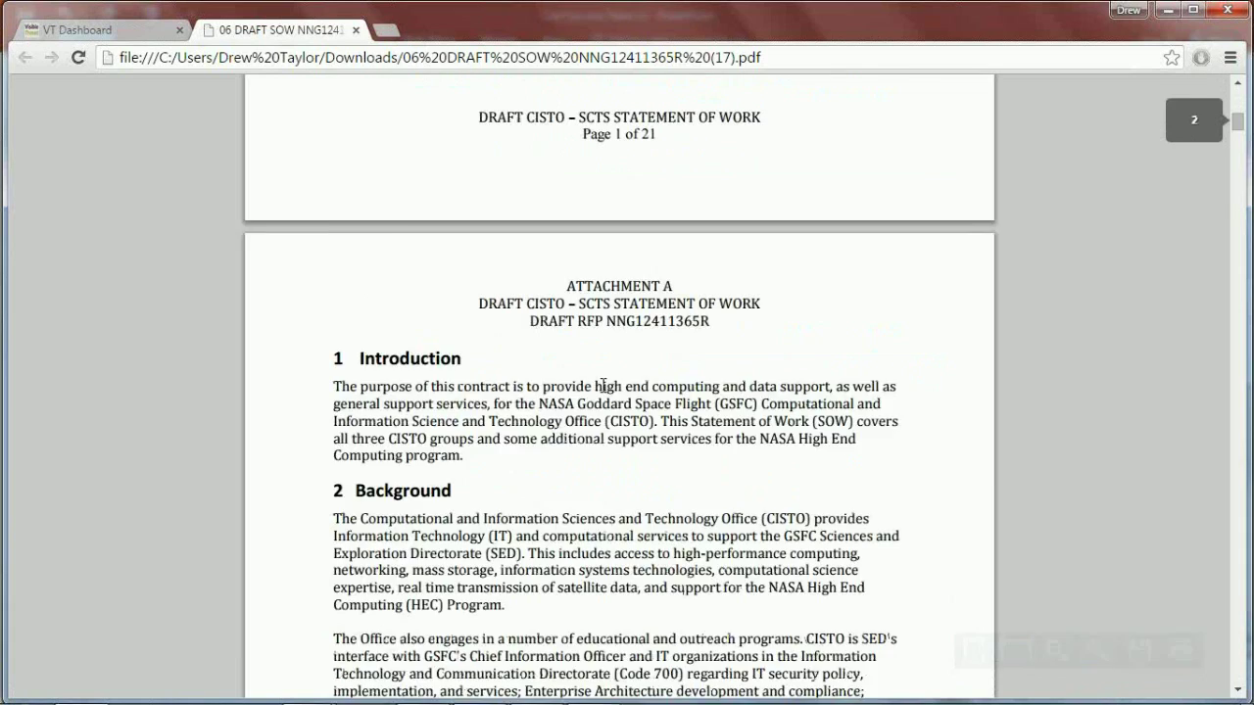
scroll(603, 386, "down", 12)
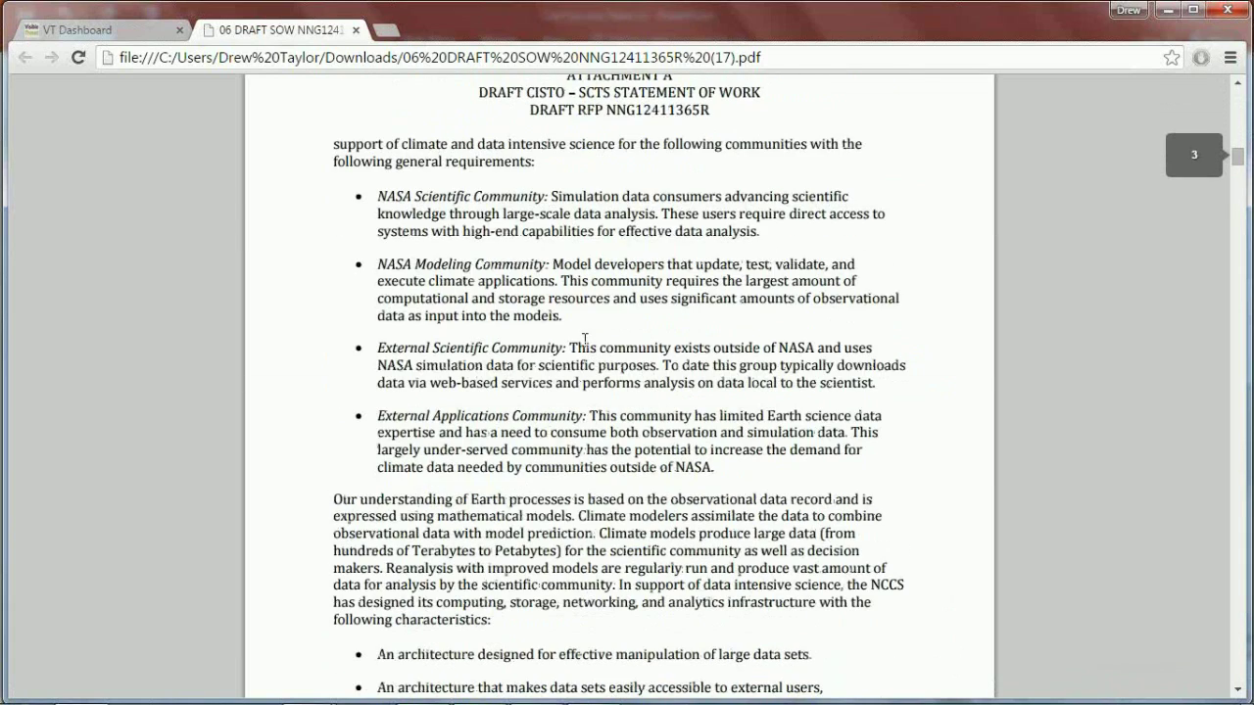
scroll(585, 340, "down", 7)
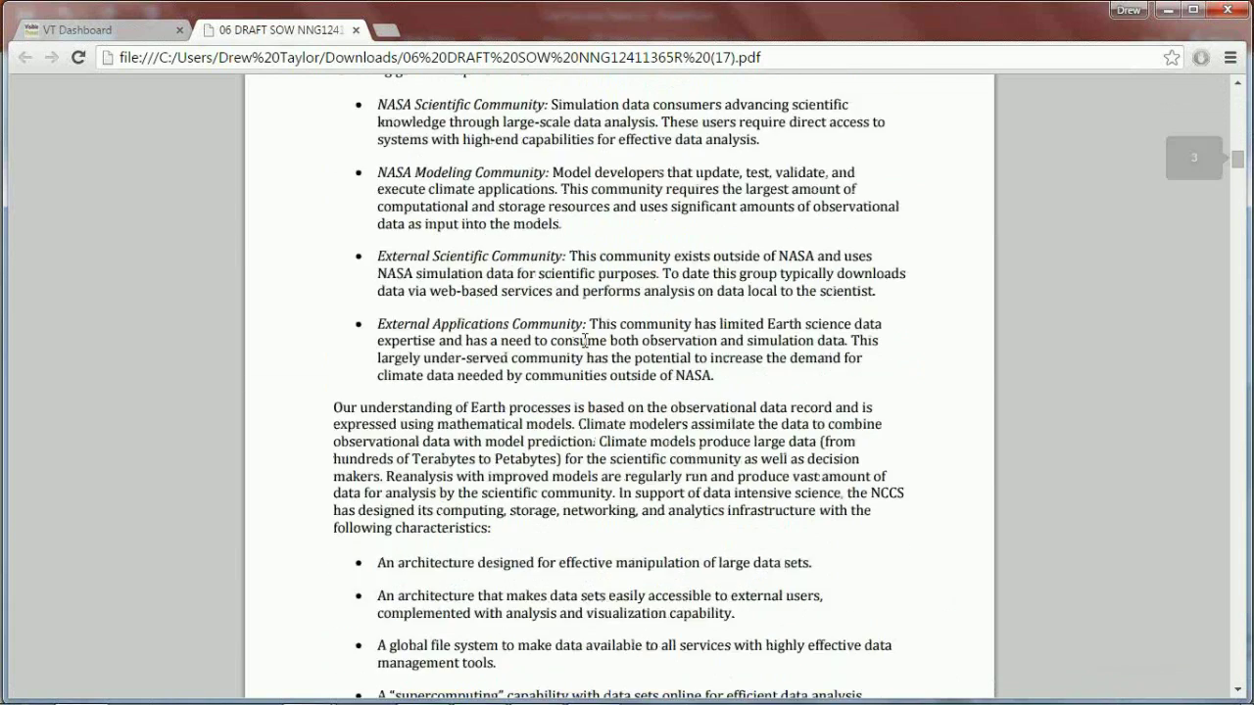
scroll(573, 336, "down", 5)
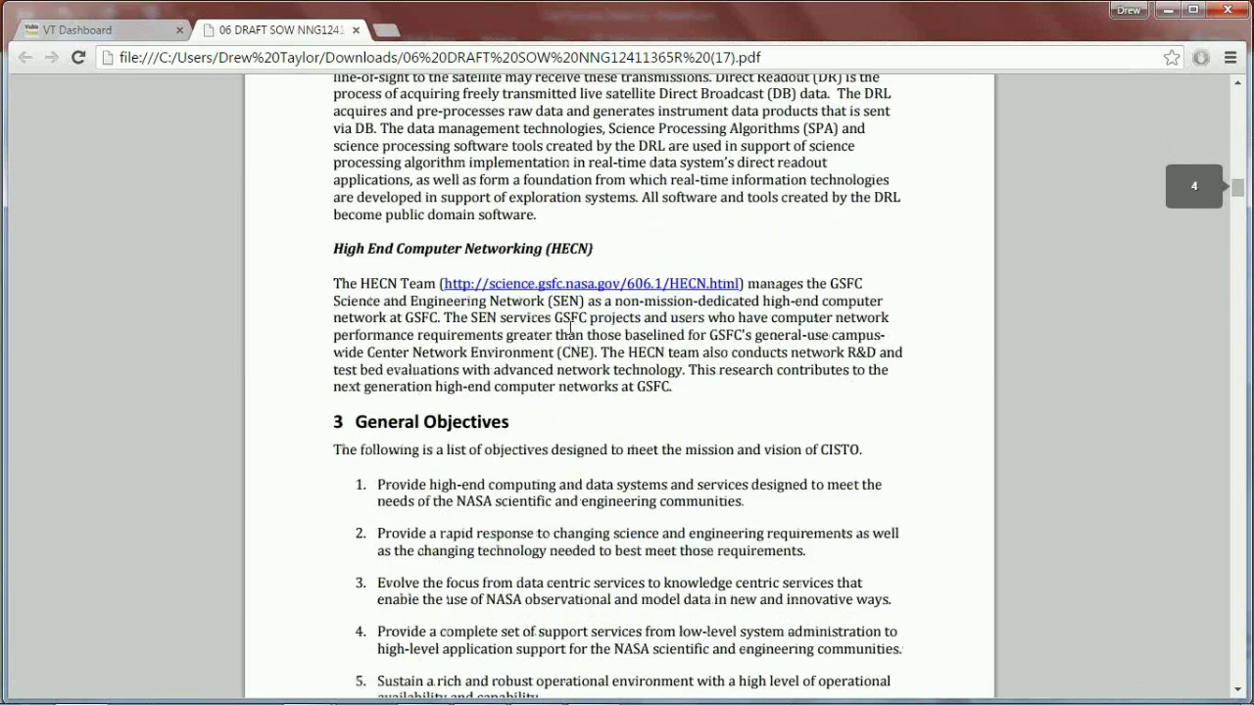
Step: Copy the text of General Objectives item 1 to the clipboard
left_click_drag(380, 303, 753, 323)
right_click(700, 299)
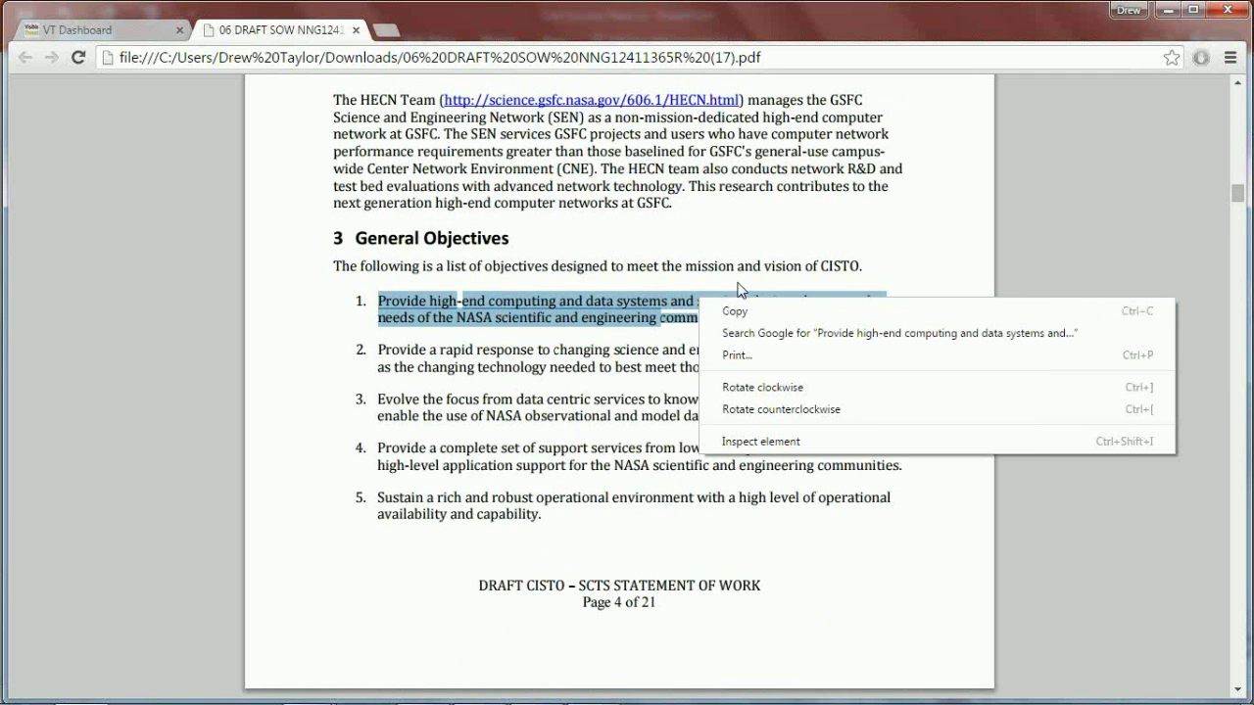
left_click(745, 311)
left_click(749, 268)
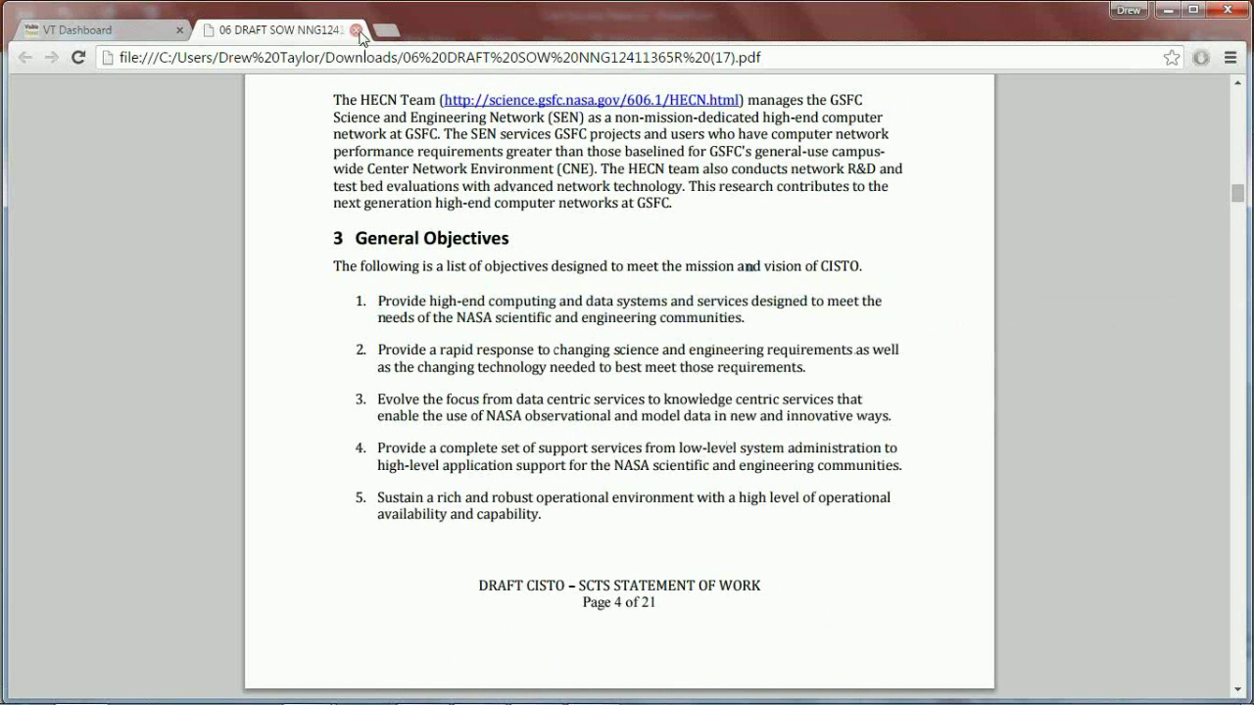
Step: Close the PDF tab and run Bid - Compliance Scan v5 (Primary 191, Secondary 178, Optional 15)
left_click(357, 33)
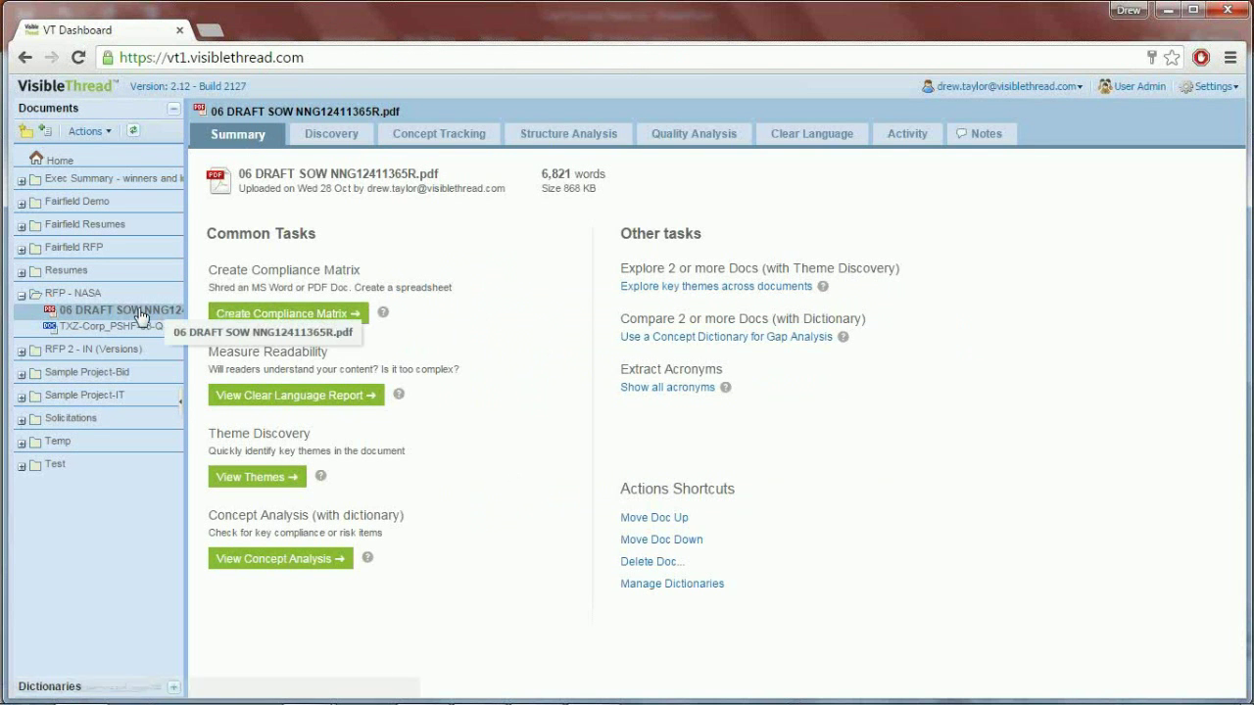
left_click(248, 313)
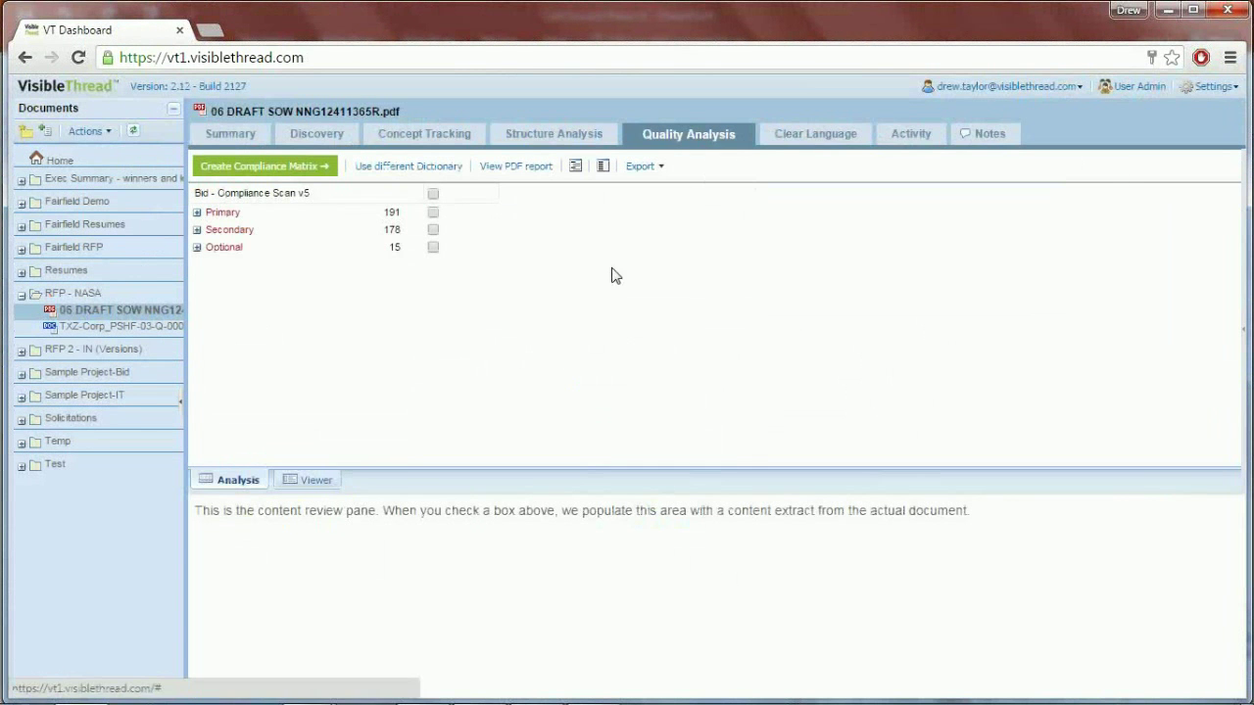
Step: Expand Primary terms (shall 129, provide 40, will 4) and review the passages containing 'will'
left_click(197, 213)
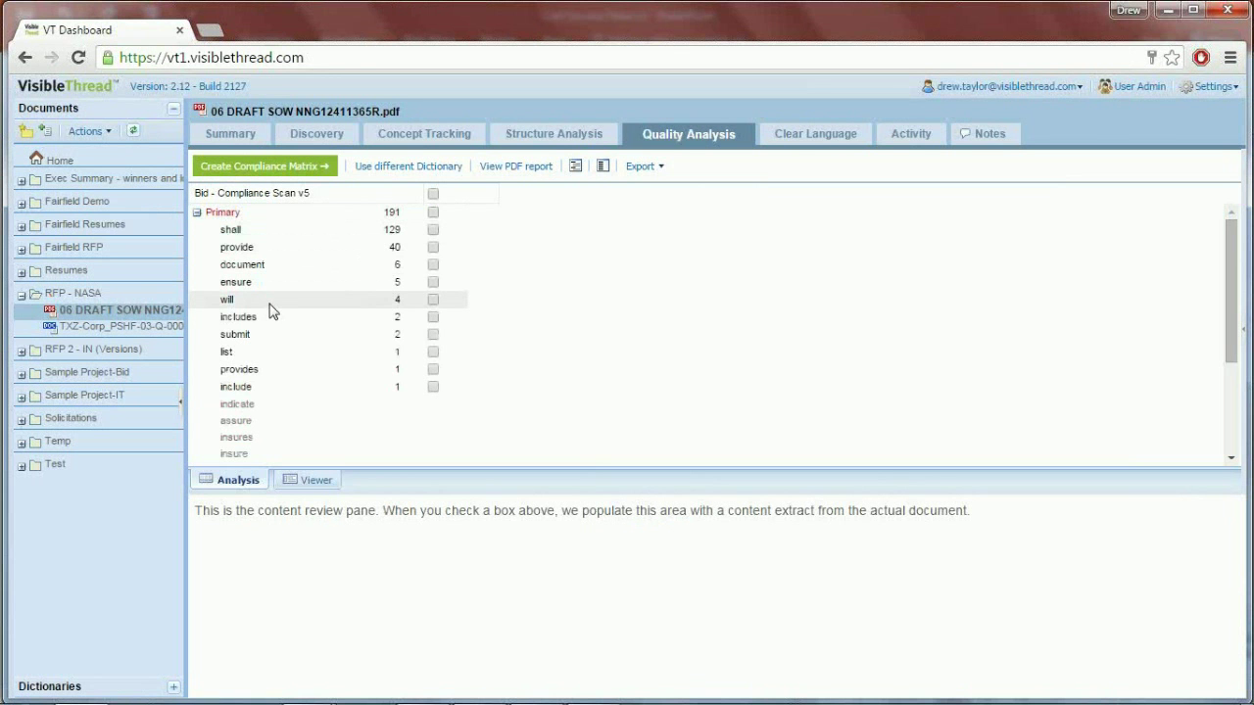
left_click(433, 300)
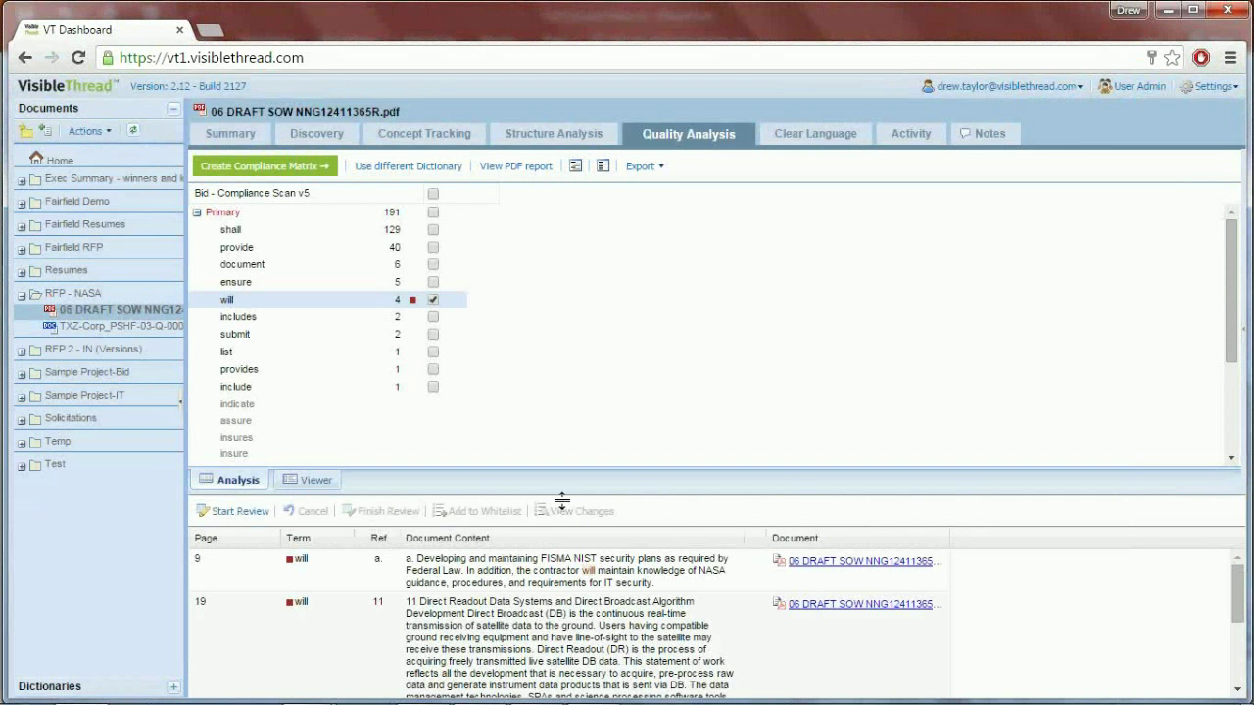
left_click_drag(561, 500, 565, 438)
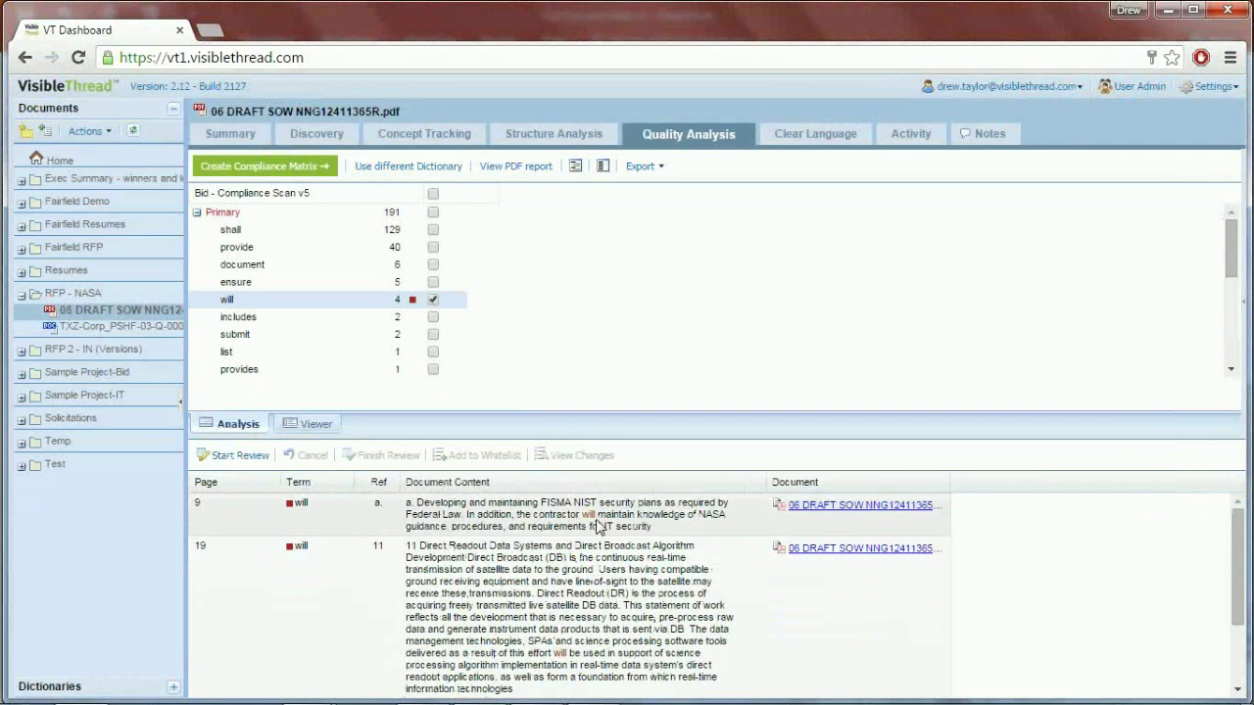
scroll(632, 566, "down", 2)
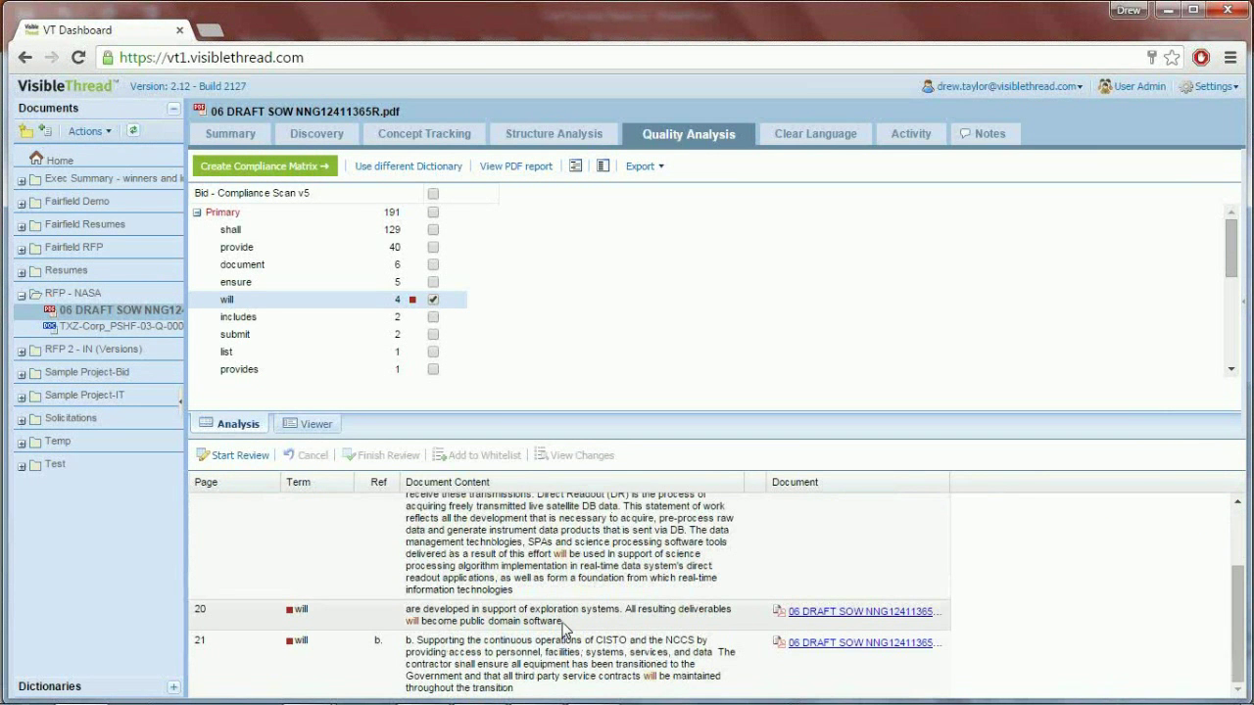
scroll(563, 627, "up", 3)
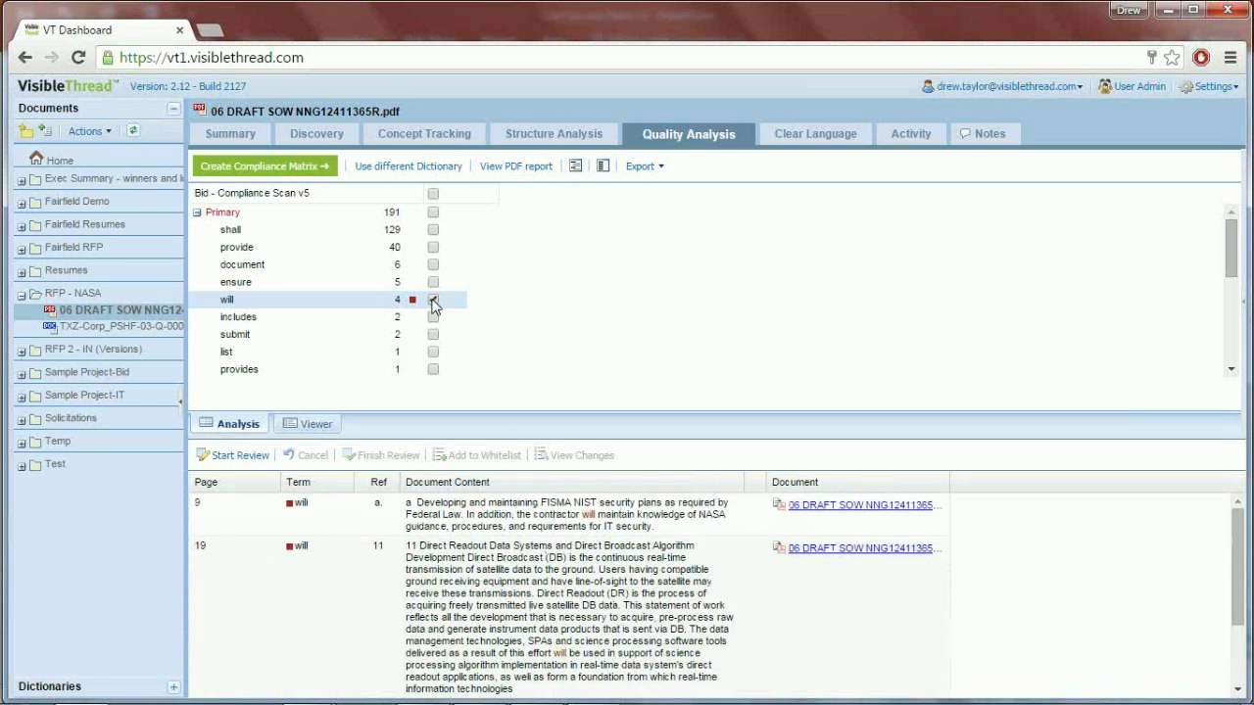
left_click(433, 300)
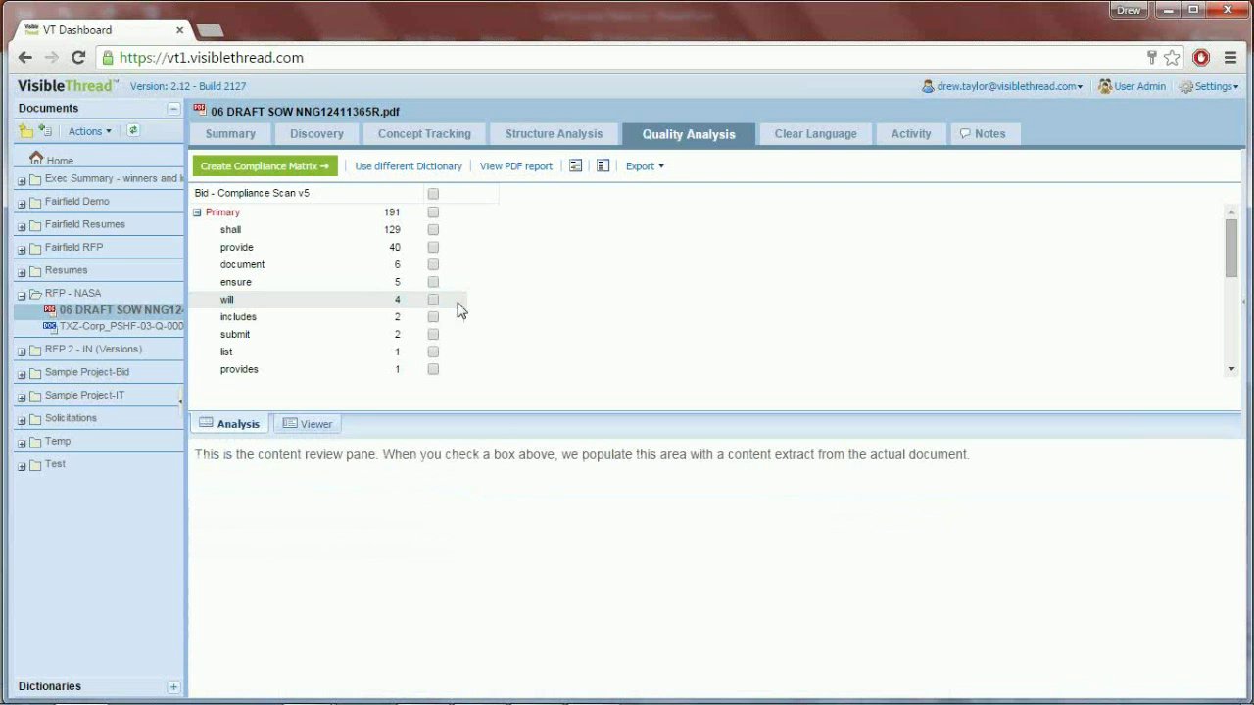
Step: Generate the starter compliance matrix as a spreadsheet, open the .xls and enable editing in Excel
left_click(265, 168)
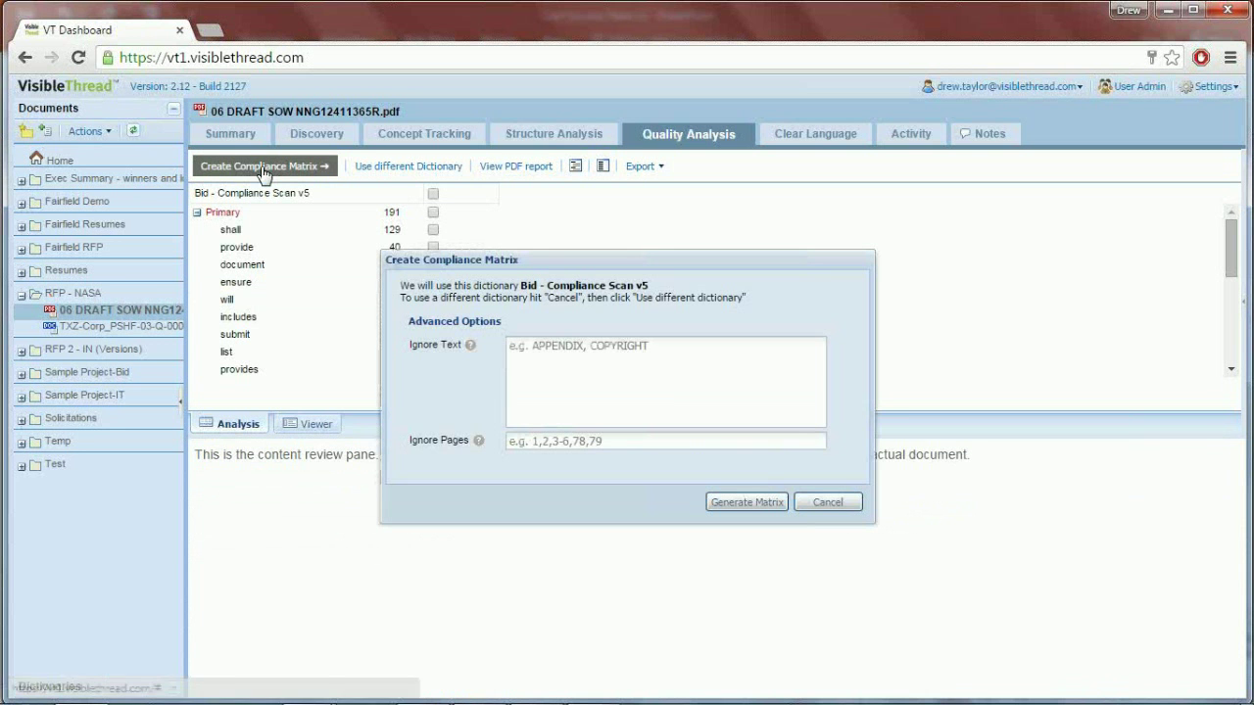
left_click(759, 500)
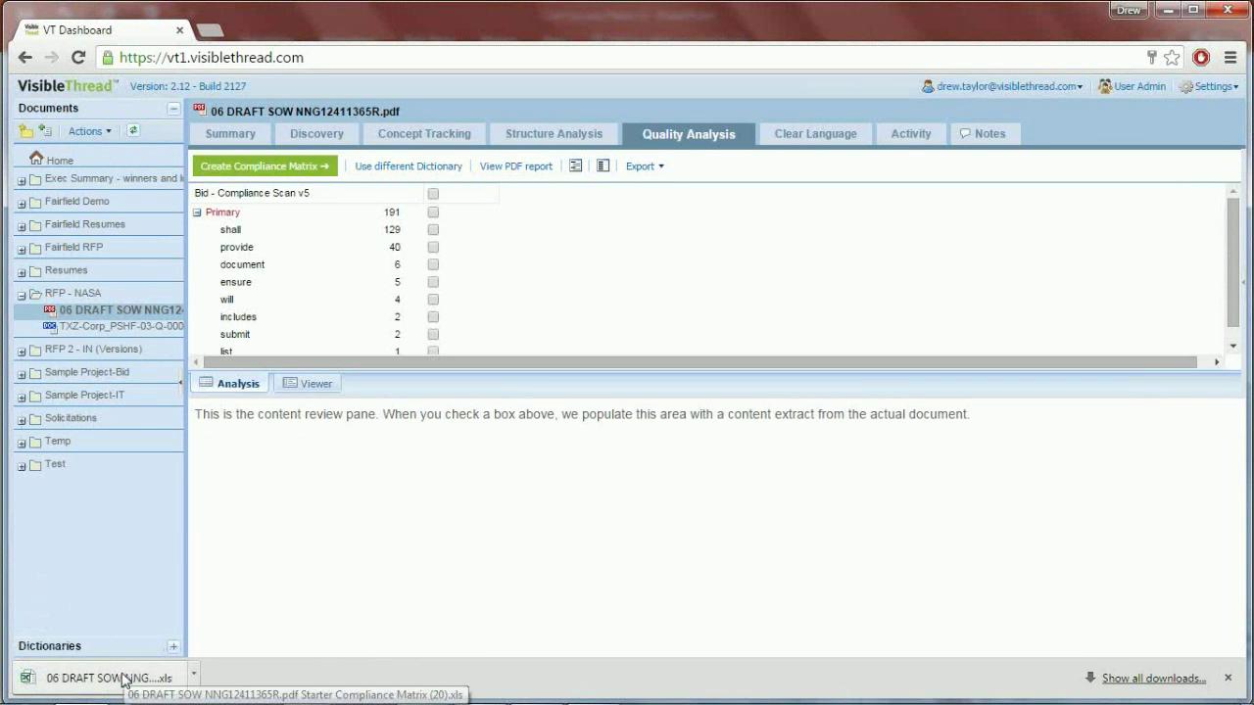
left_click(124, 679)
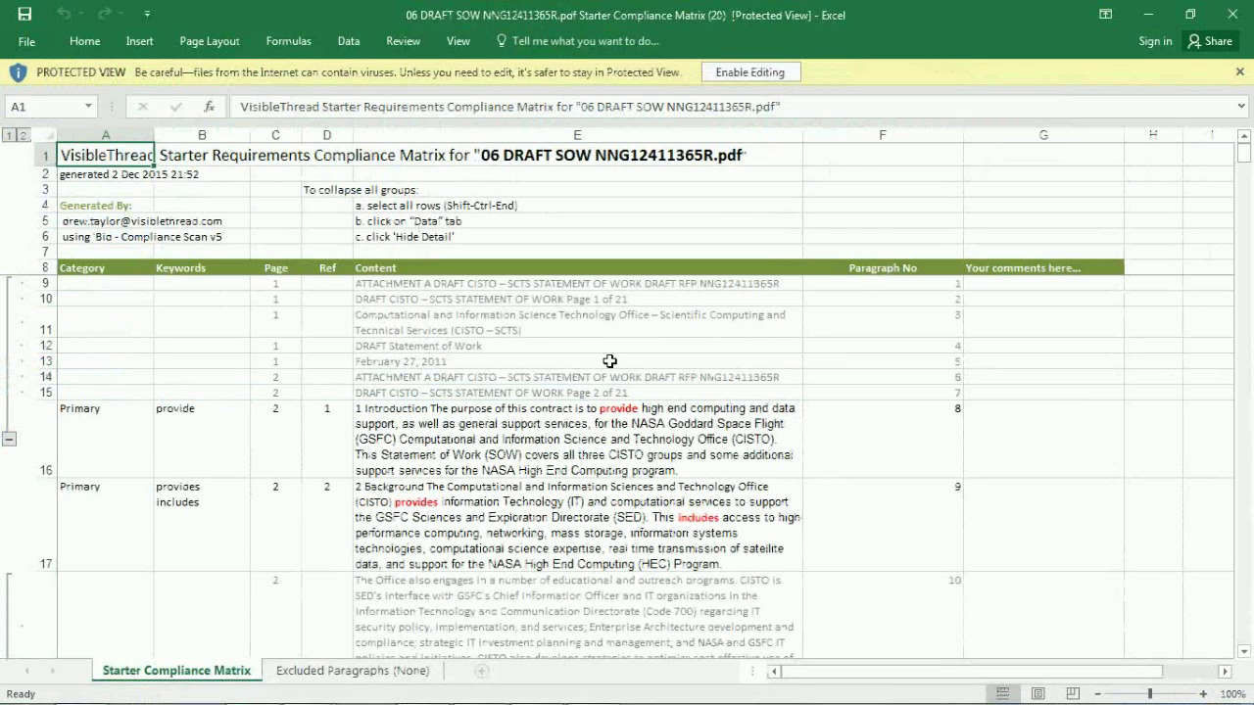
left_click(753, 73)
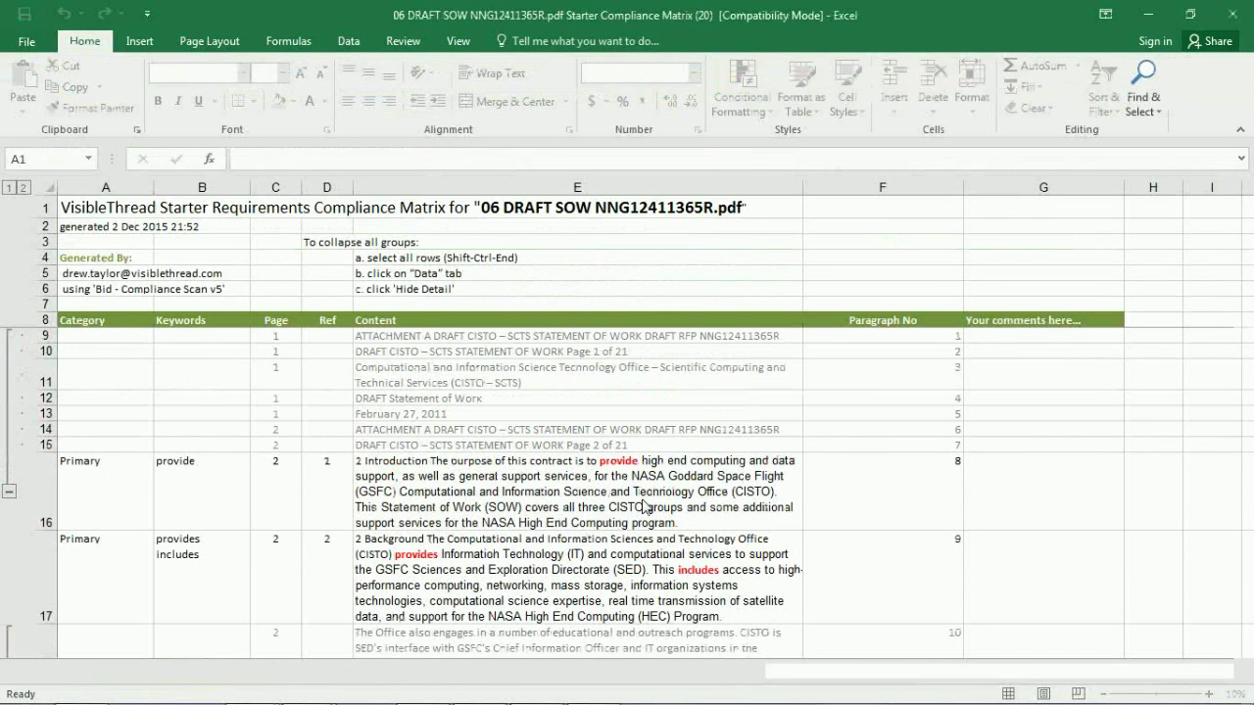
left_click(609, 483)
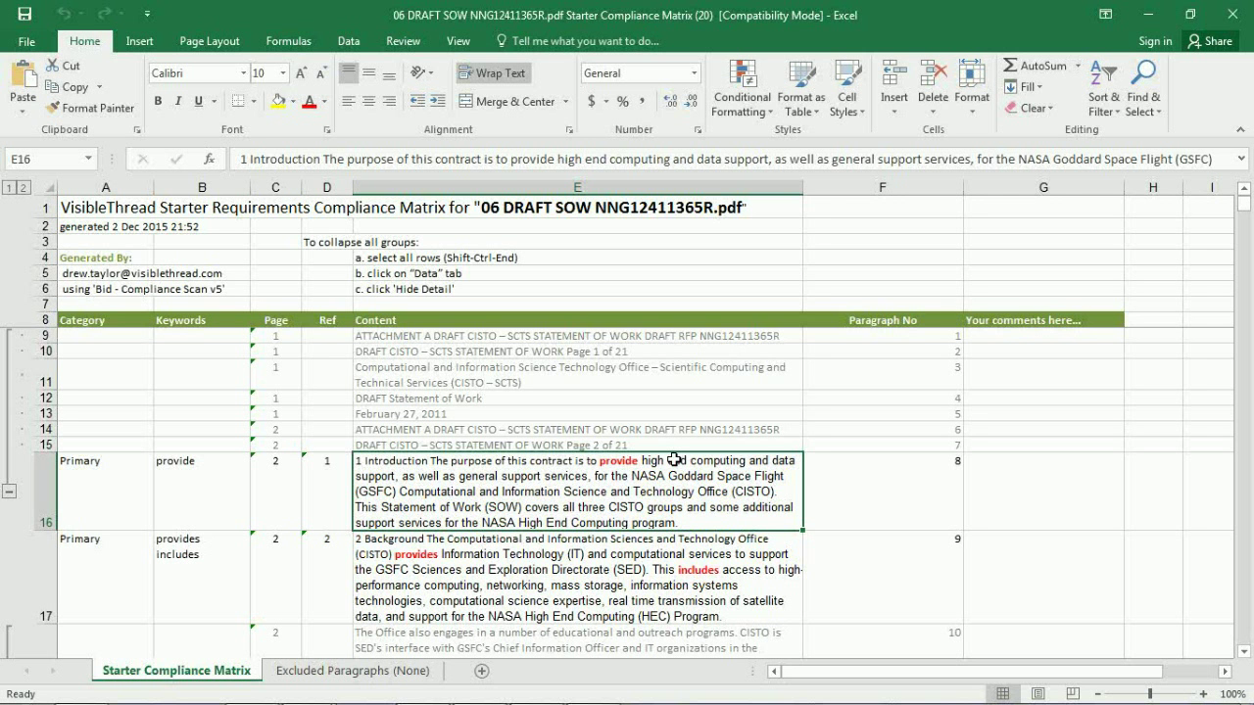
scroll(674, 459, "down", 8)
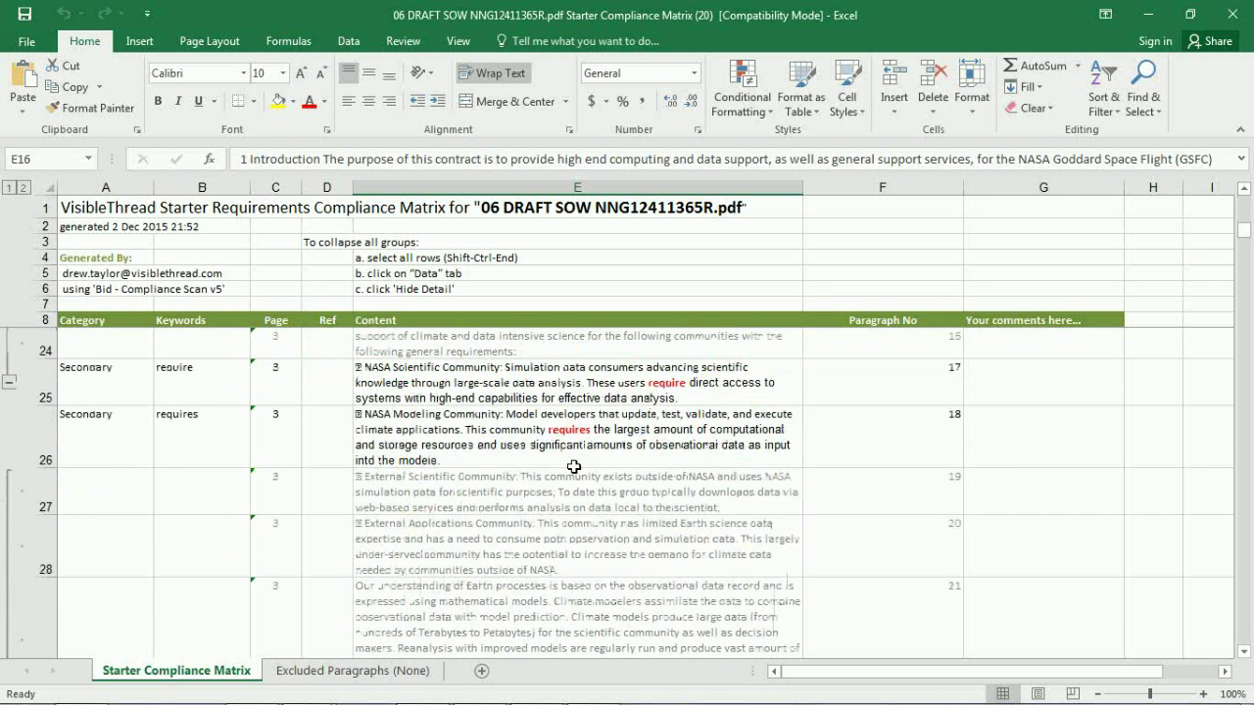
scroll(537, 444, "down", 5)
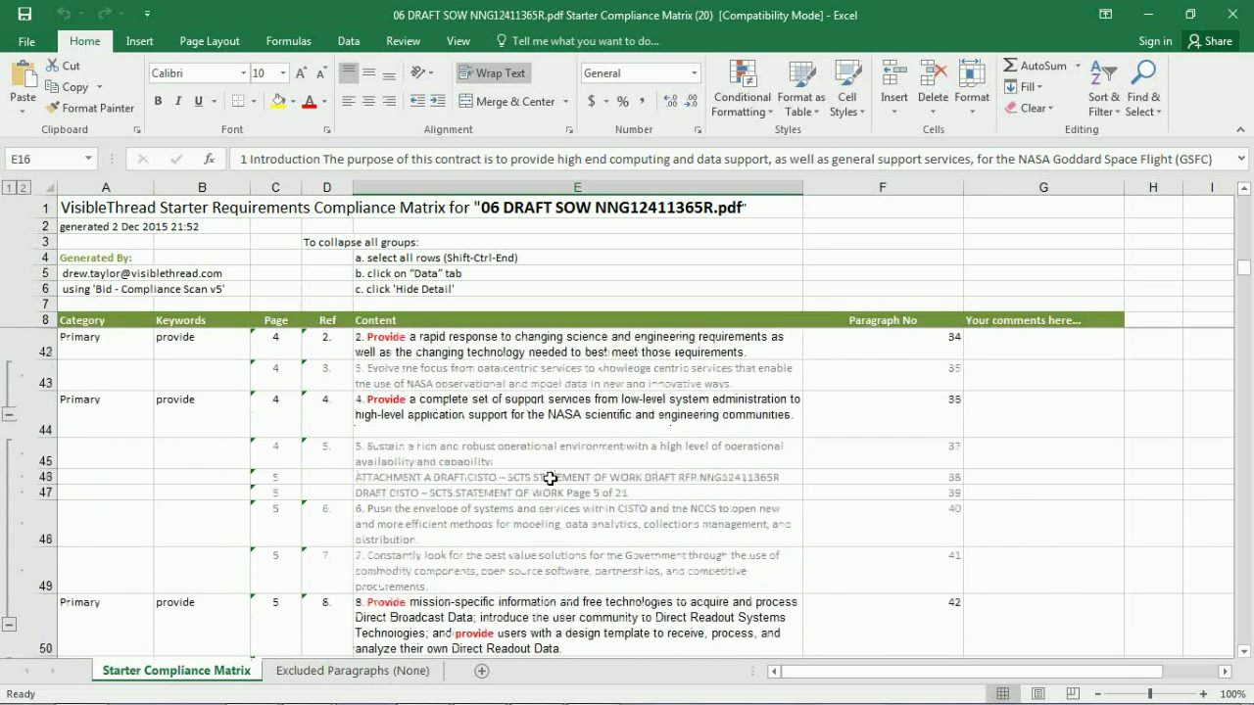
scroll(544, 471, "down", 3)
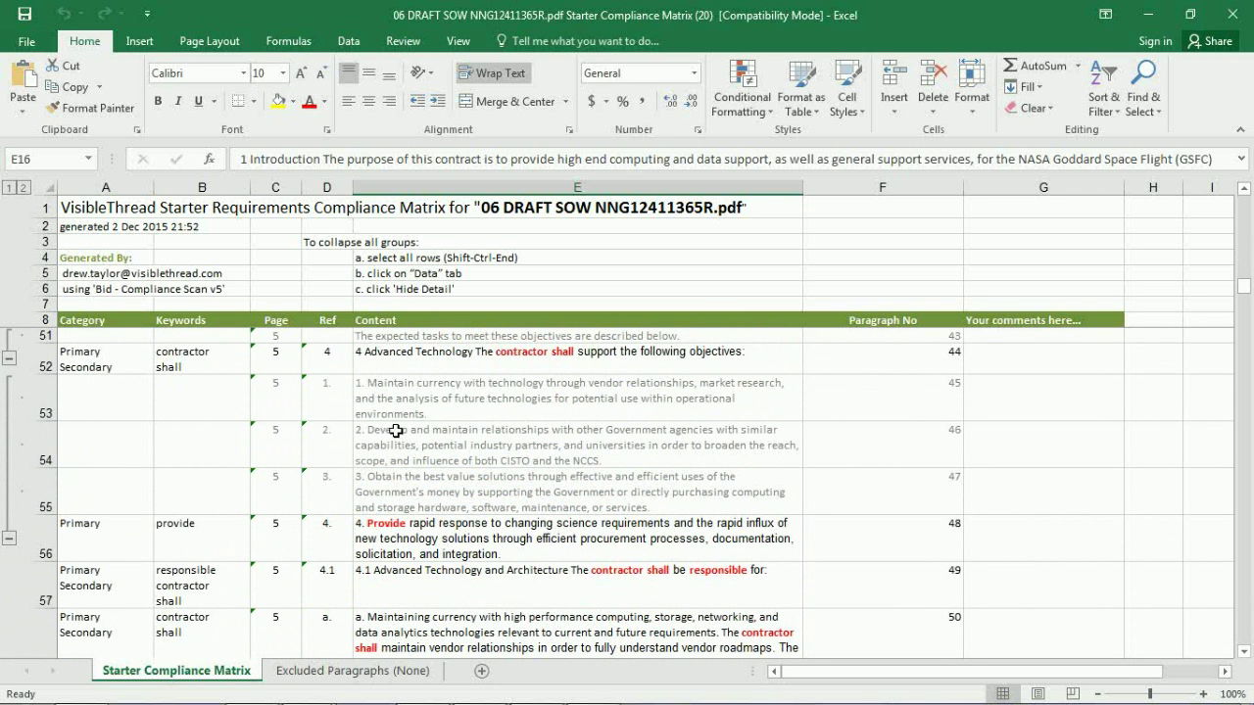
left_click(48, 366)
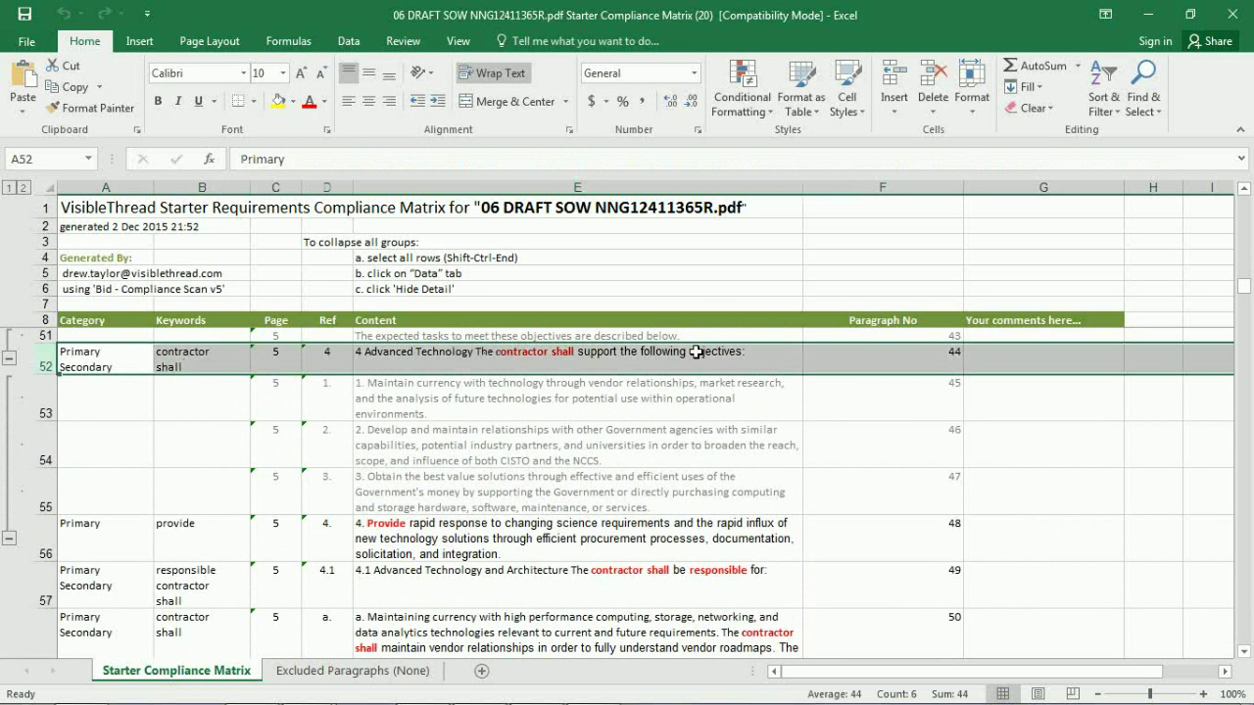
left_click_drag(527, 398, 530, 542)
left_click(511, 543)
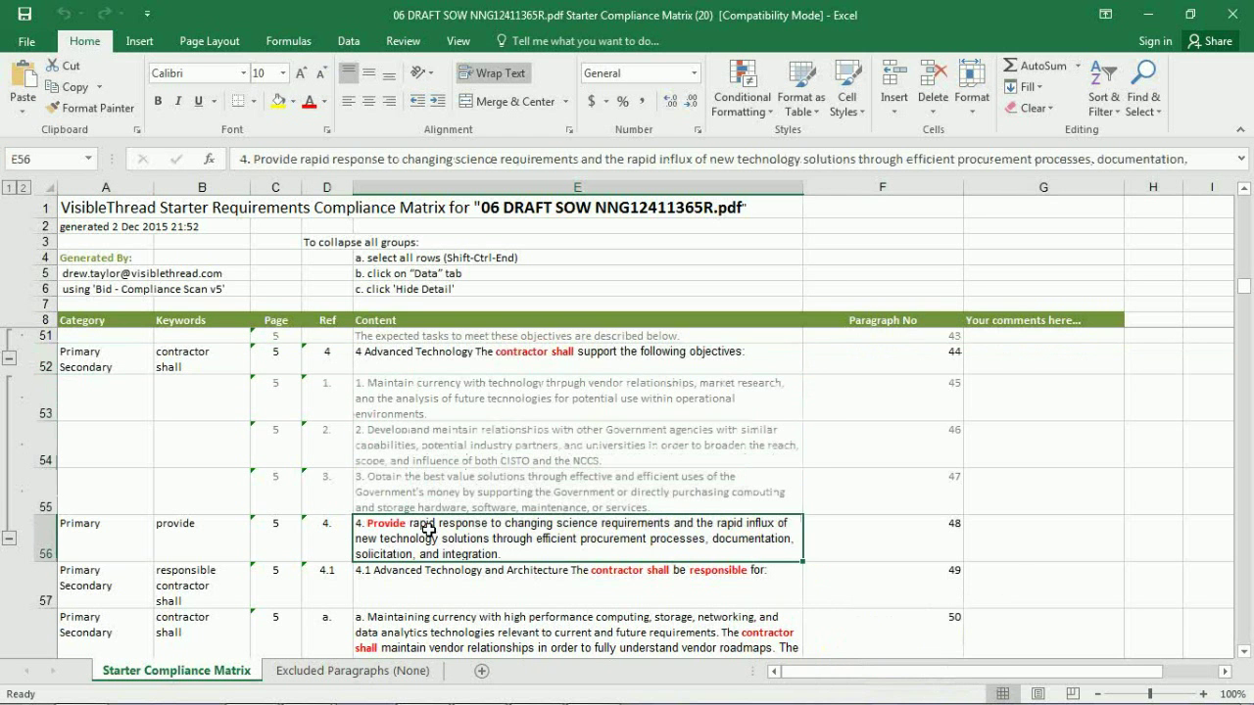
left_click(437, 393)
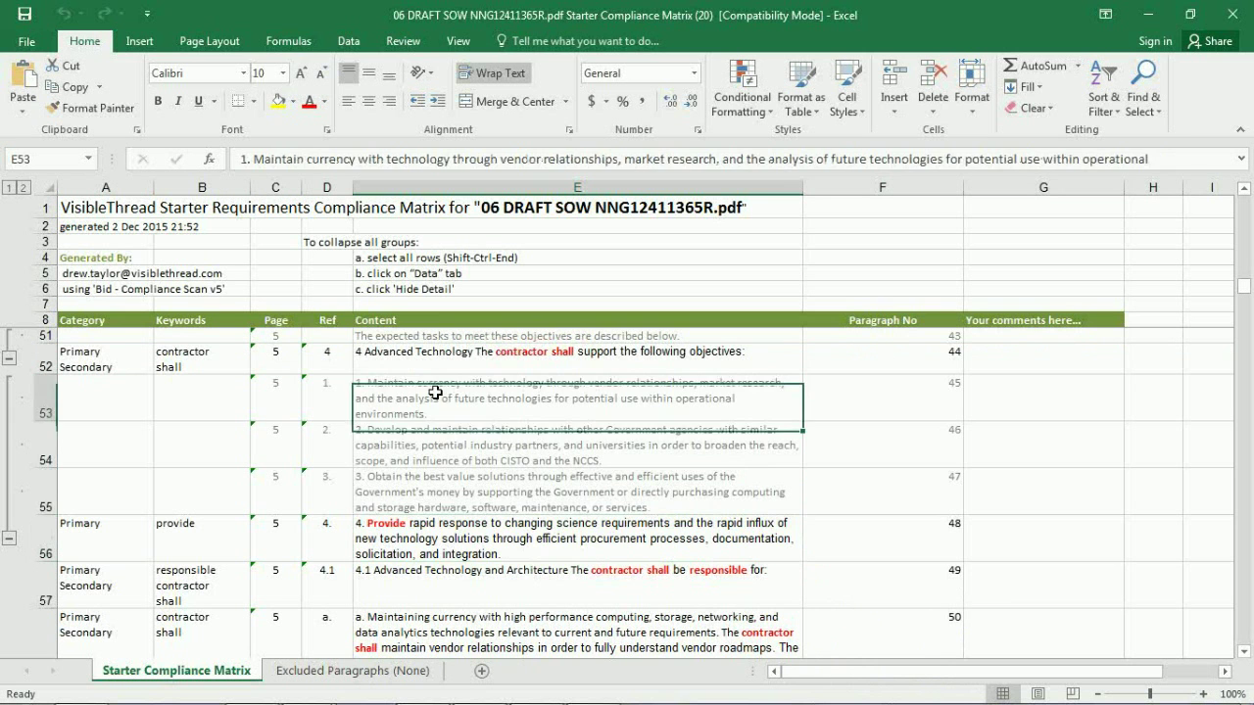
left_click(457, 447)
left_click(441, 498)
left_click(441, 405)
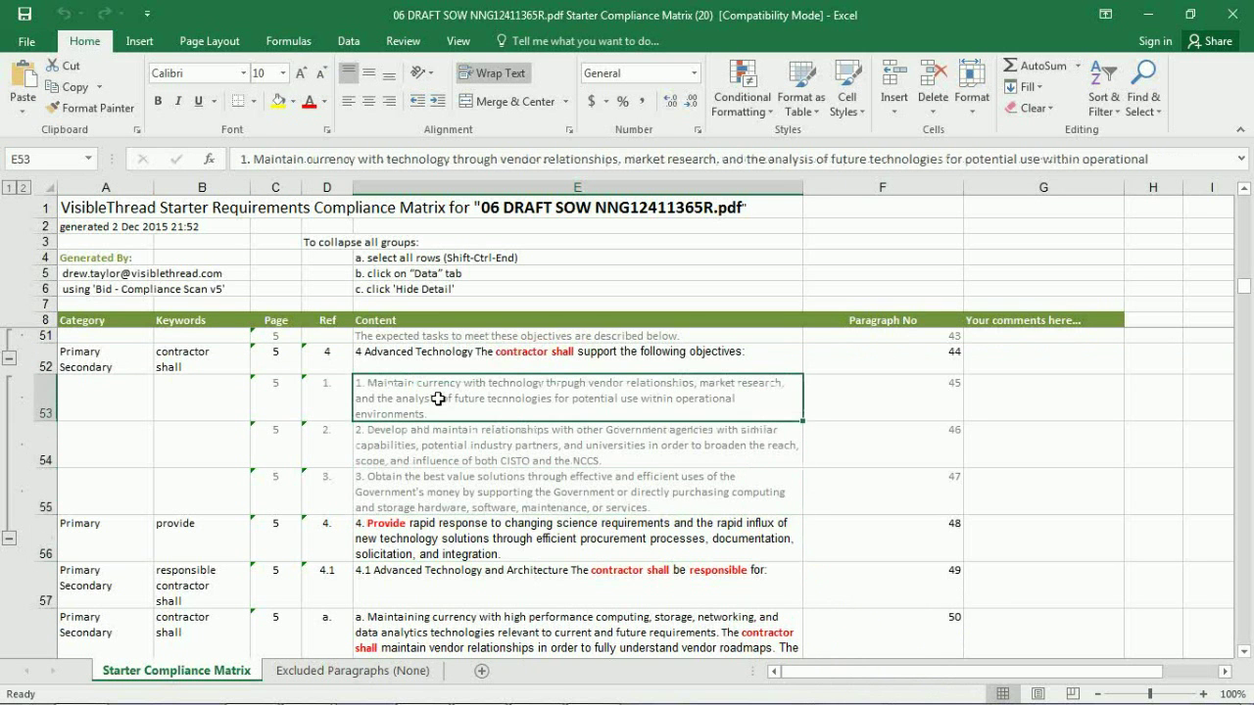